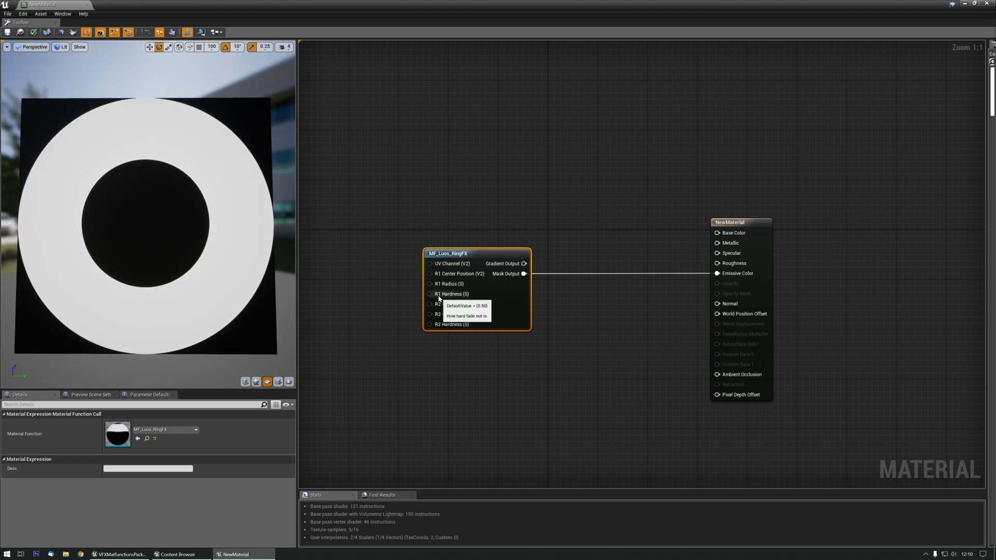
Step: Add a Constant2Vector with R 0.5 and G 0.5 and connect it to the ring function's R1 Center Position
right_drag(415, 303, 380, 275)
click(377, 274)
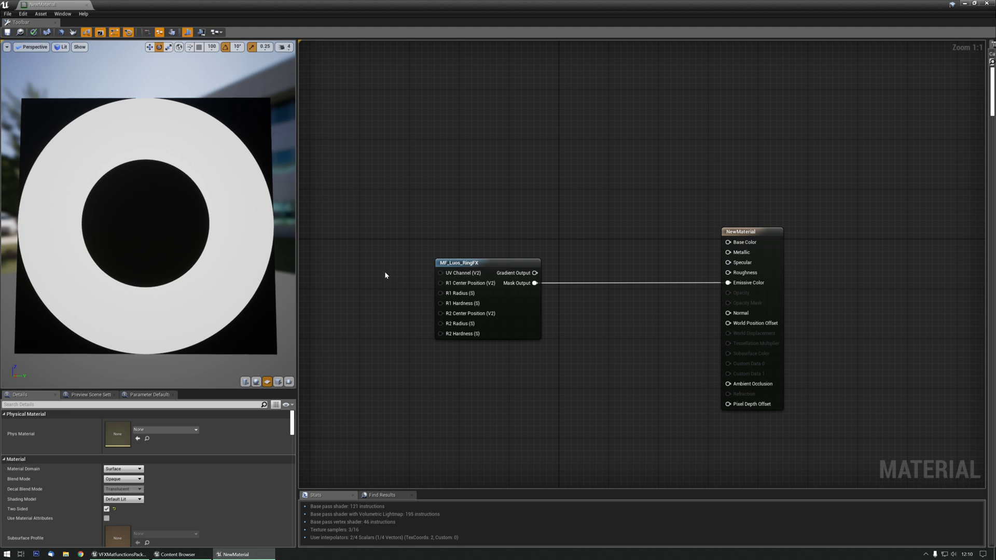
click(385, 275)
drag(401, 287, 383, 271)
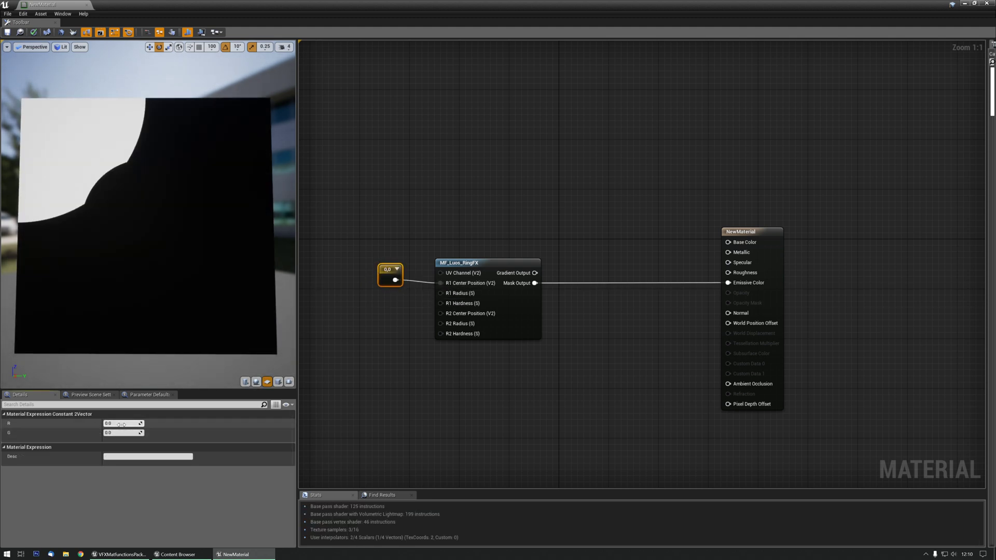
key(Tab)
text(0.5)
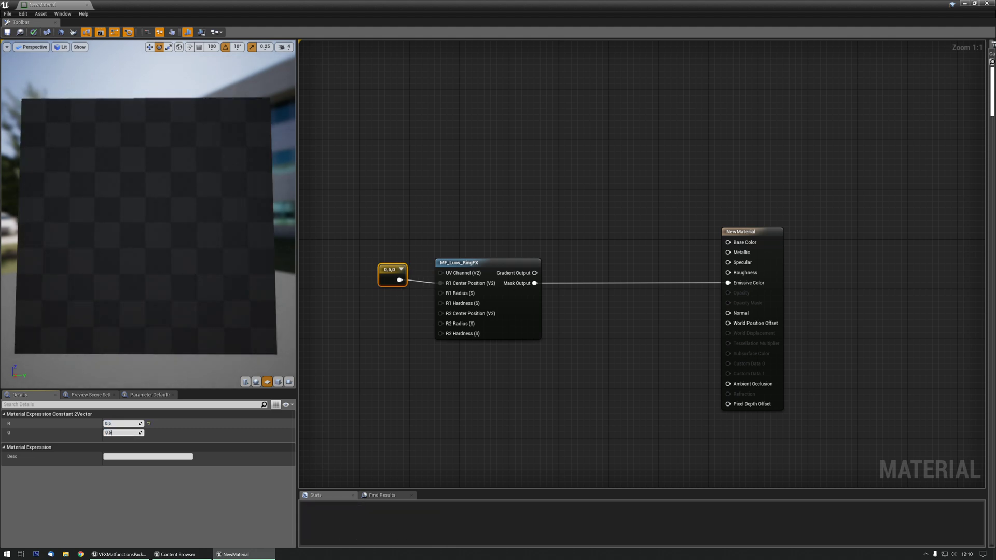
Step: Offset the ring's outer circle by setting the R1 Center Position vector to R 0.4 and G 0.4
key(shift+Tab)
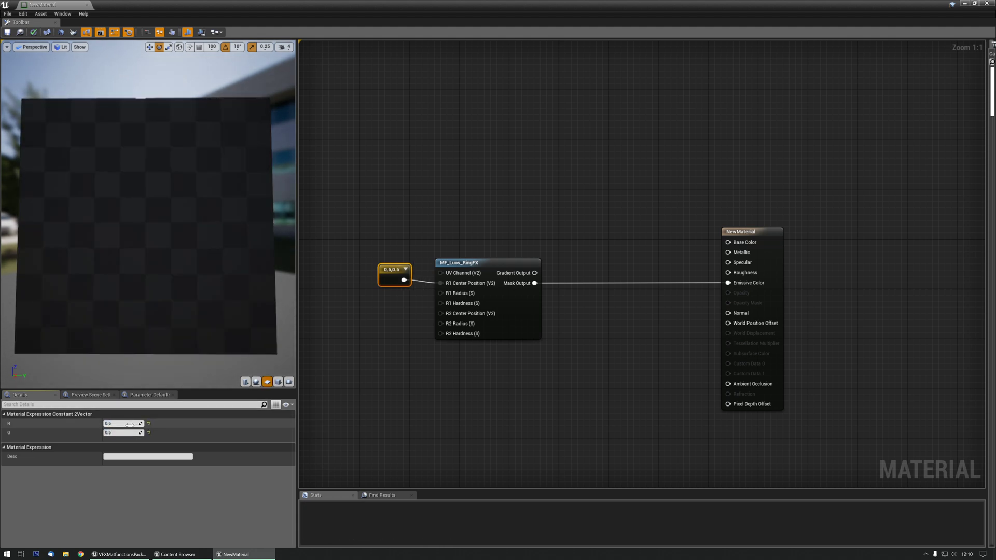
text(0.4)
key(Return)
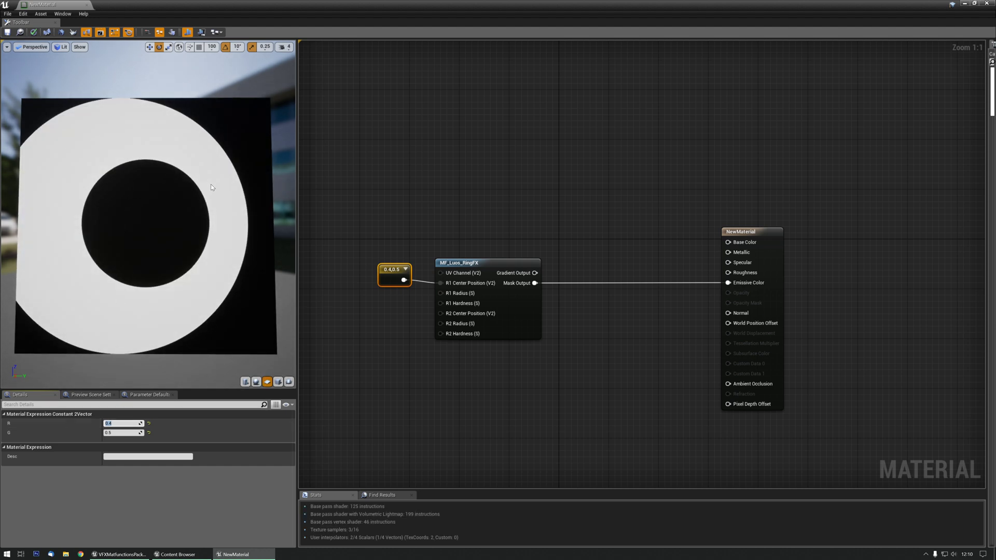
key(Tab)
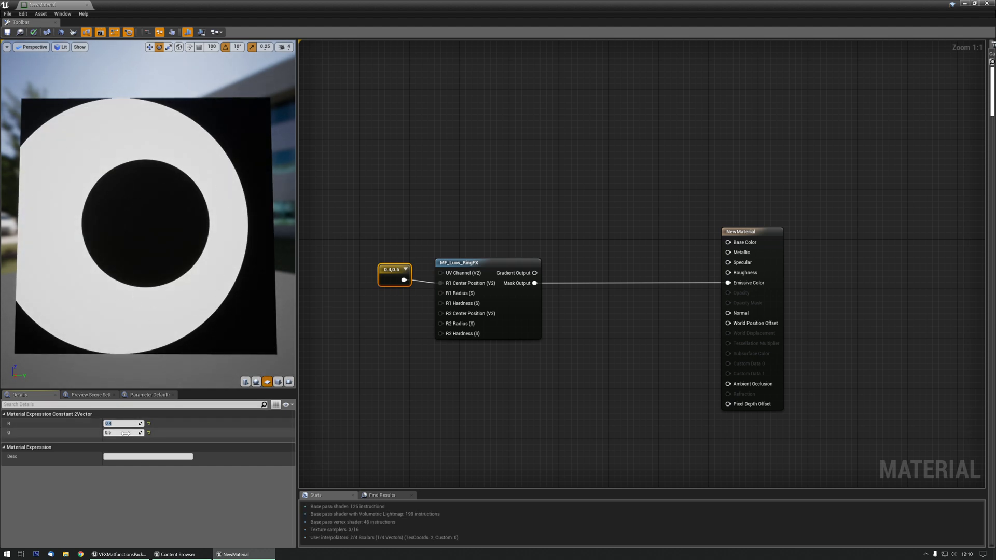
text(0)
key(Return)
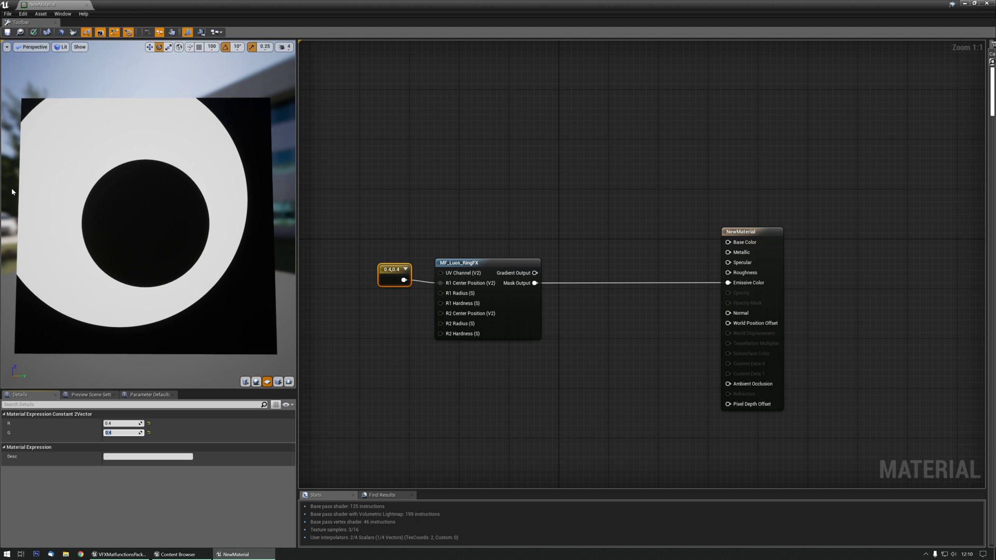
Step: Move the vector node up, add a scalar constant with value 0.5 and connect it to R1 Radius
drag(387, 267, 380, 248)
click(368, 298)
click(390, 298)
drag(400, 306, 440, 293)
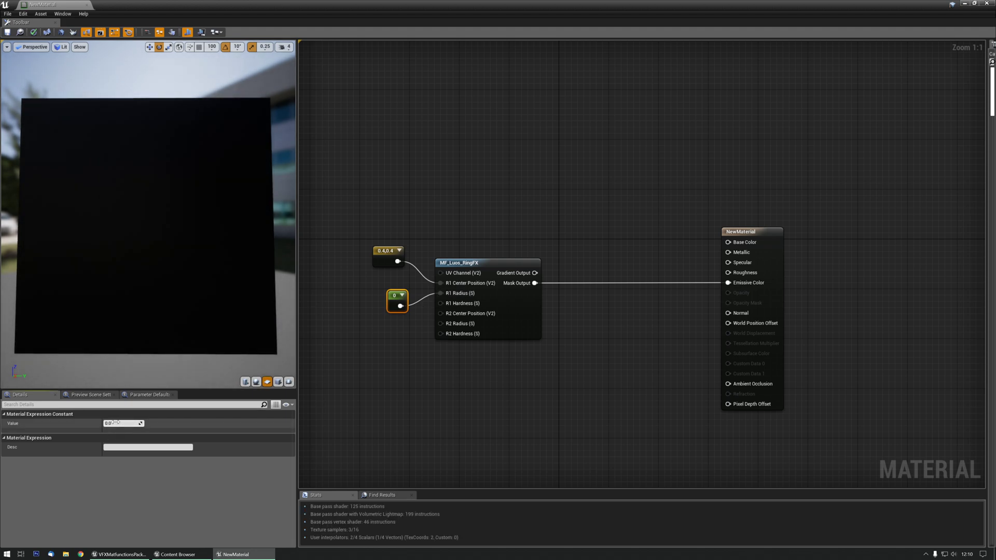
key(Return)
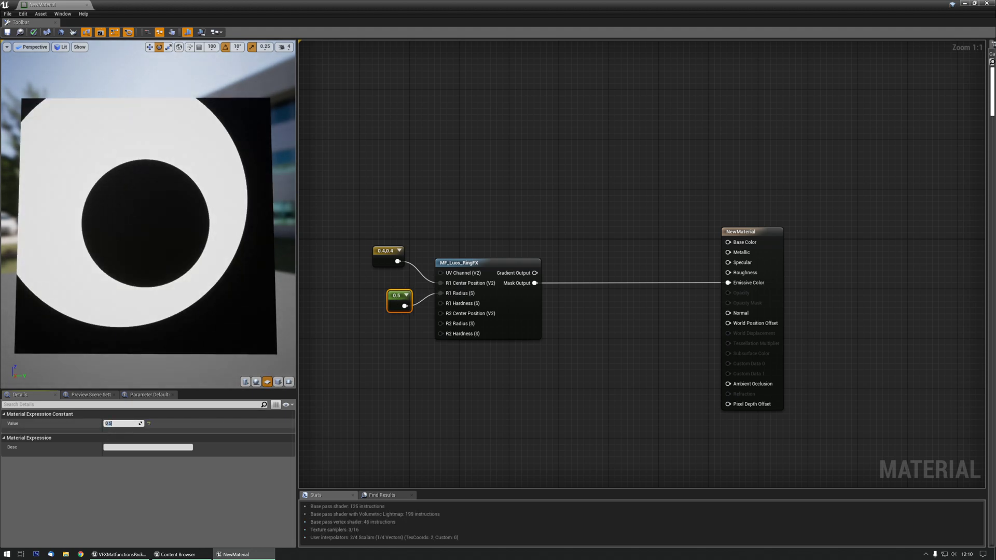
Step: Try 0.3 for the R1 Radius constant, then set it to 0.4 and line the node up with its input
text(0.3)
key(Return)
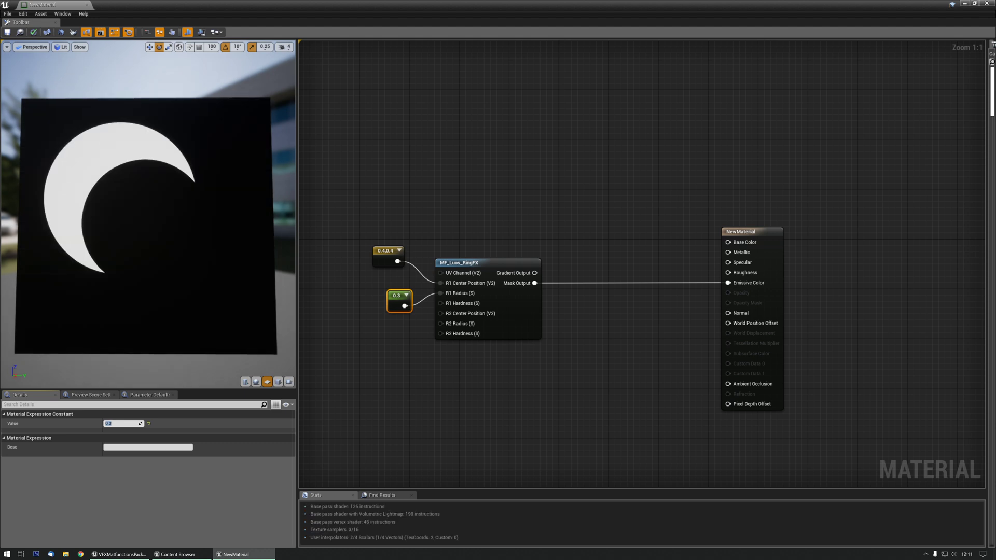
right_drag(349, 349, 370, 355)
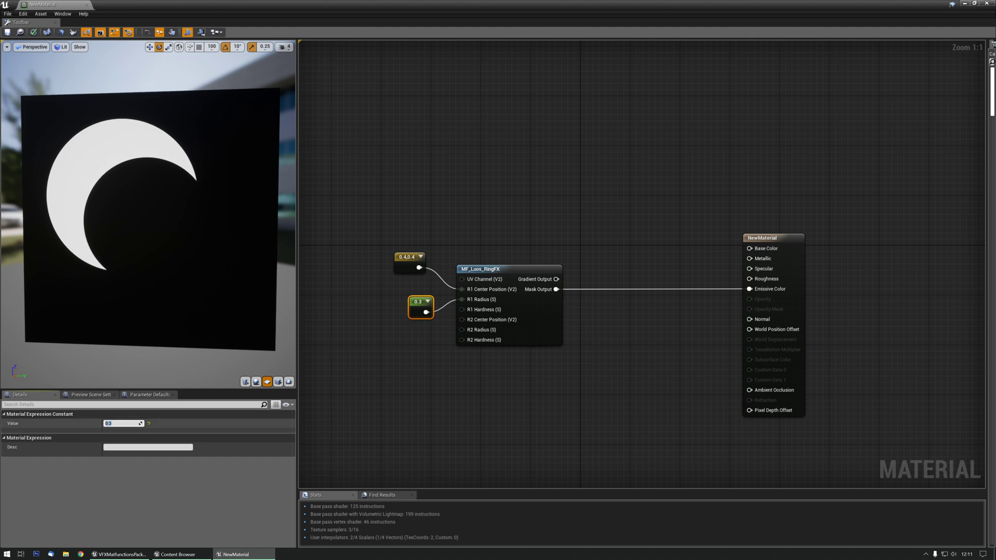
click(123, 423)
text(0.4)
key(Return)
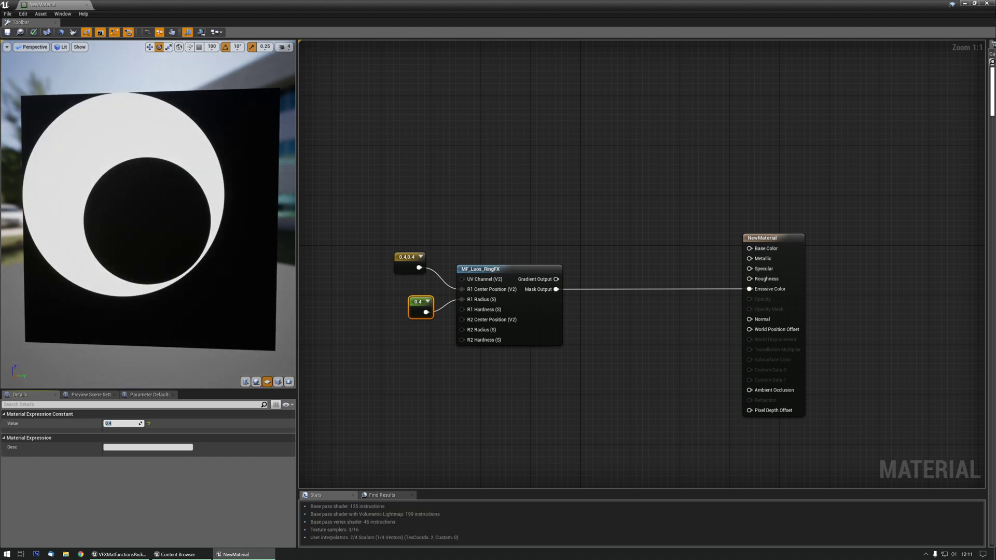
right_drag(407, 342, 417, 343)
drag(419, 300, 409, 292)
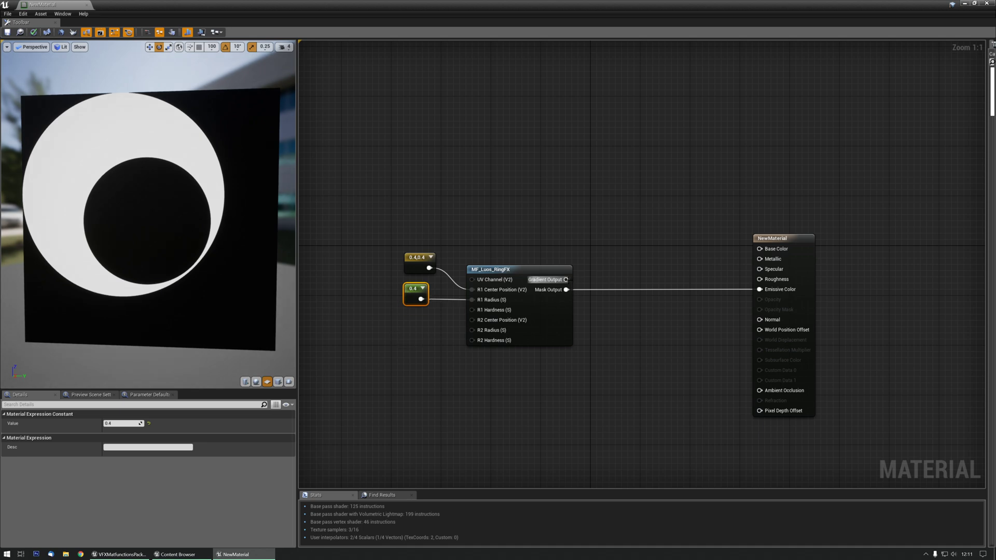
Step: Feed the Gradient Output into Emissive Color and connect a new constant of 1 to R1 Hardness
drag(566, 280, 759, 289)
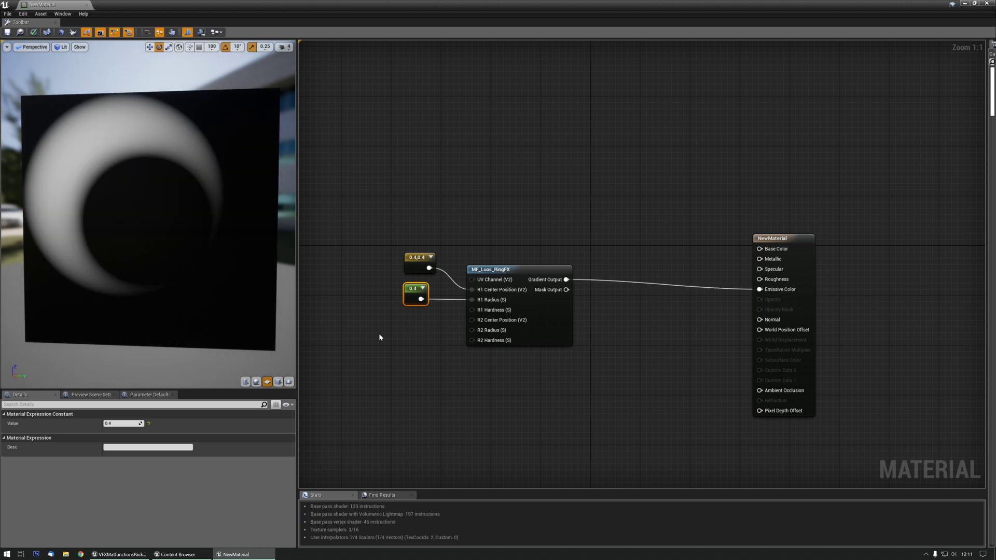
drag(405, 289, 393, 289)
click(405, 320)
drag(418, 334, 477, 310)
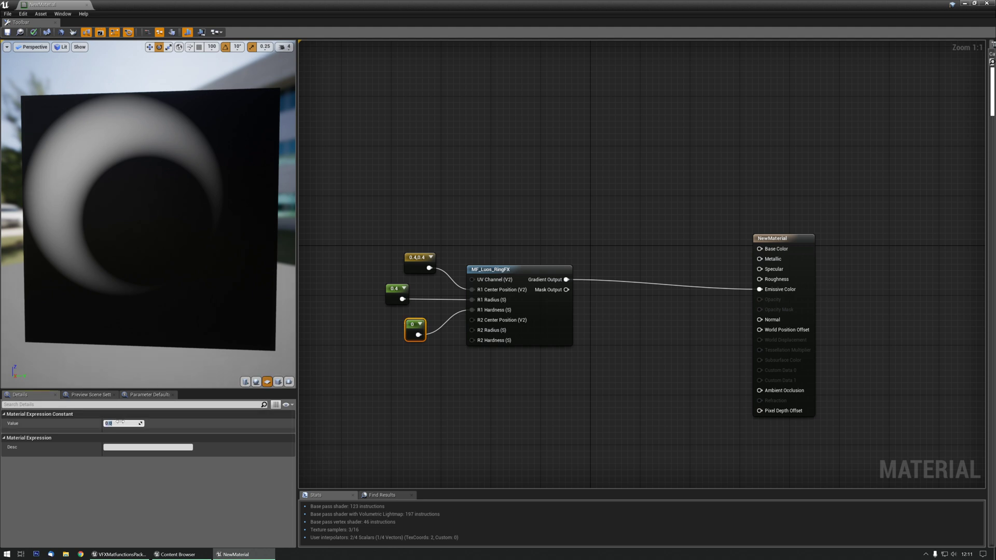
text(1)
key(Return)
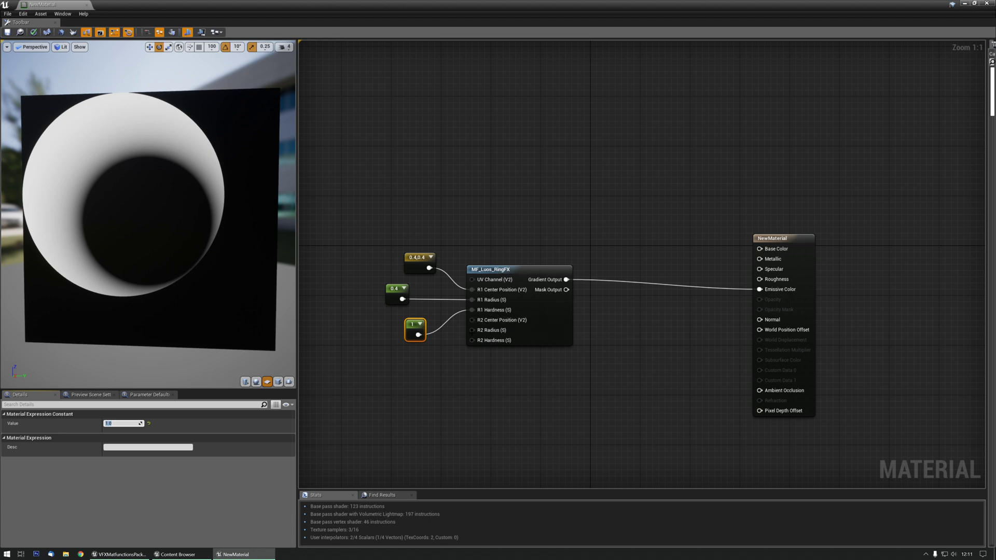
Step: Reconnect the Mask Output to Emissive Color and move the three R1 input connections to R2 Center Position, Radius and Hardness
drag(566, 289, 759, 289)
ctrl+drag(472, 309, 471, 340)
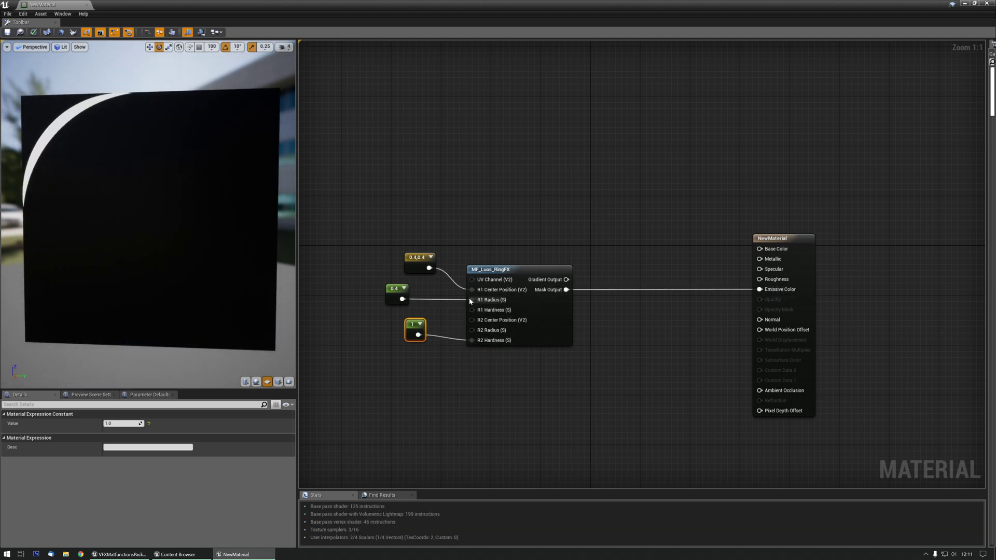
ctrl+drag(472, 299, 472, 330)
ctrl+drag(474, 291, 478, 313)
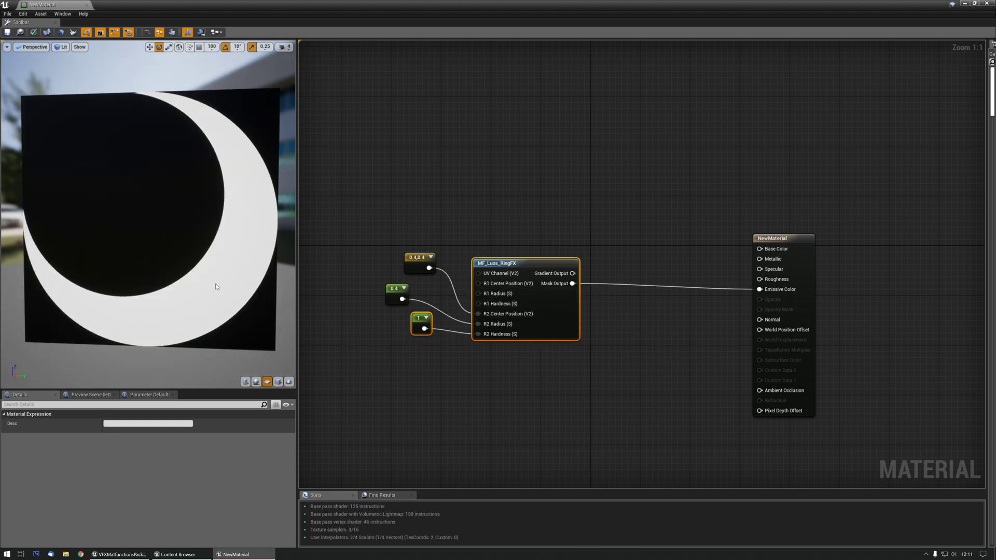
mouse_move(179, 276)
right_down()
mouse_move(179, 291)
mouse_move(179, 273)
right_up()
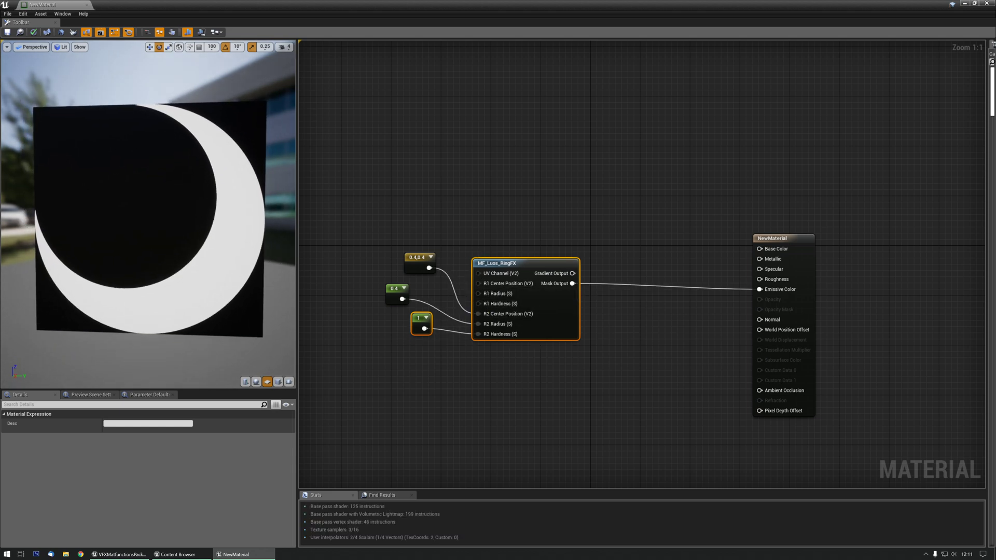
Step: Set the R2 Center Position vector to R 0.6 and G 0.6
click(405, 259)
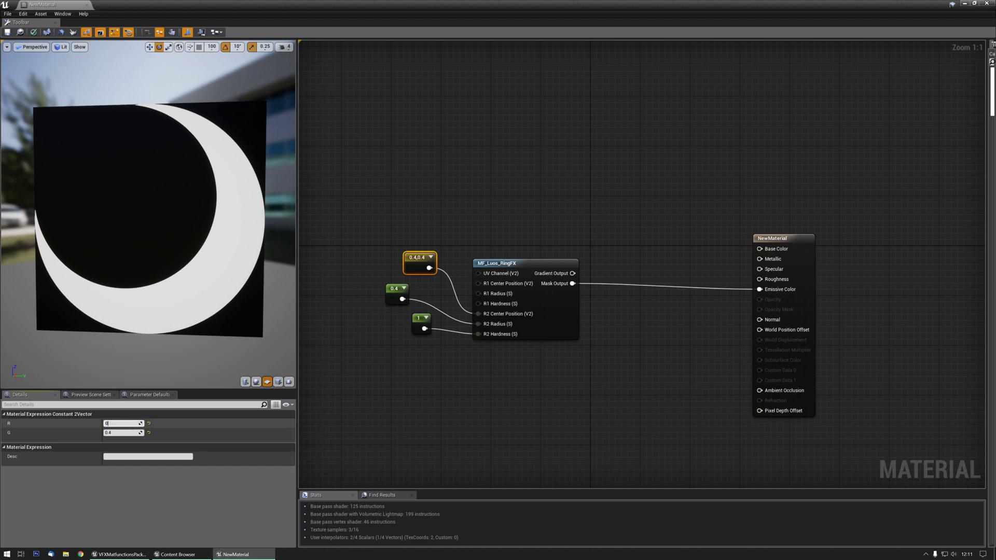
text(0.6)
key(Tab)
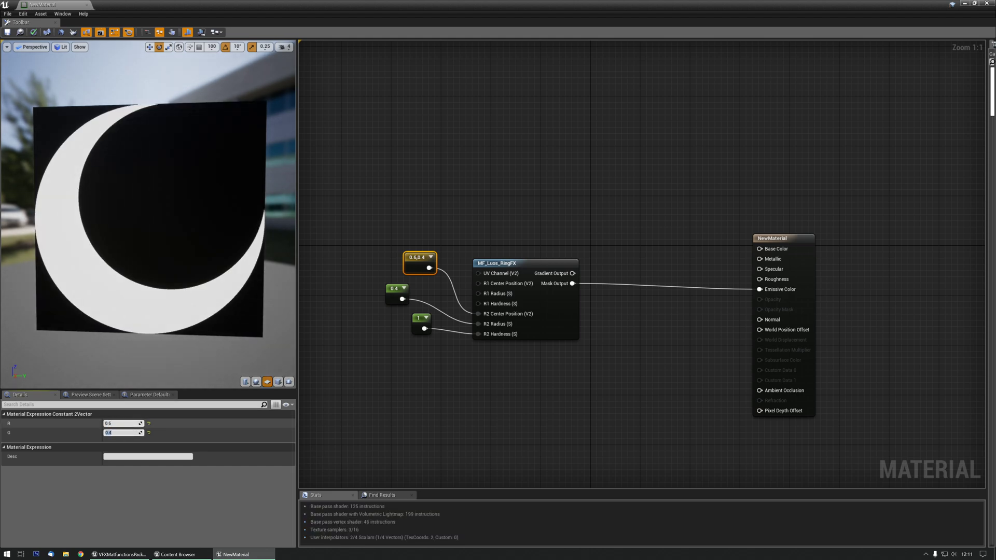
key(Return)
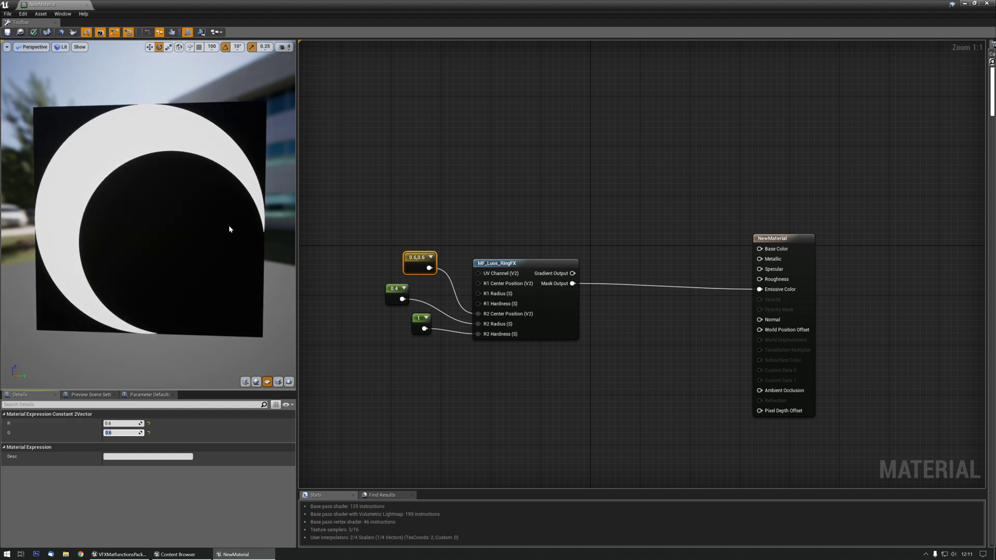
Step: Delete the vector and the two scalar constants feeding the ring function
click(362, 275)
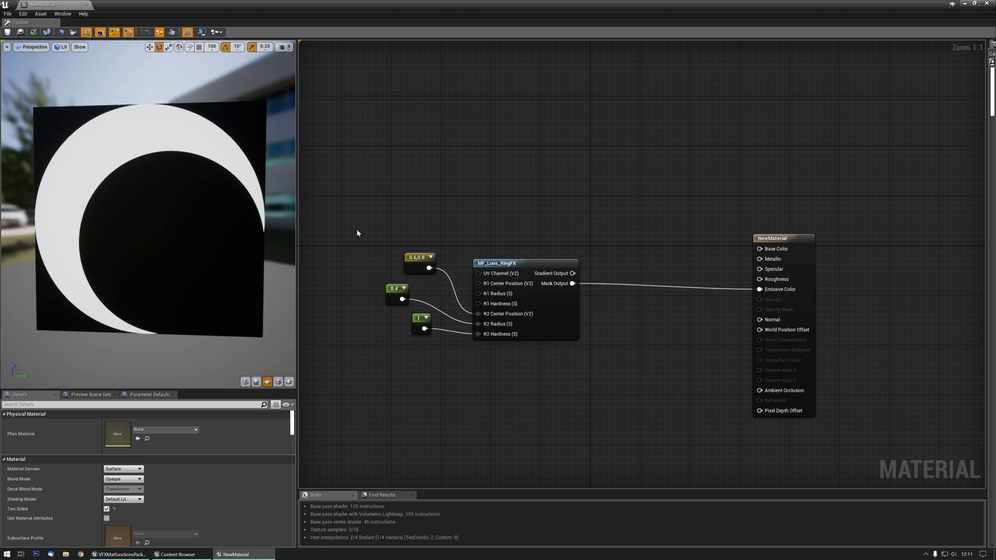
drag(366, 232, 424, 343)
key(Delete)
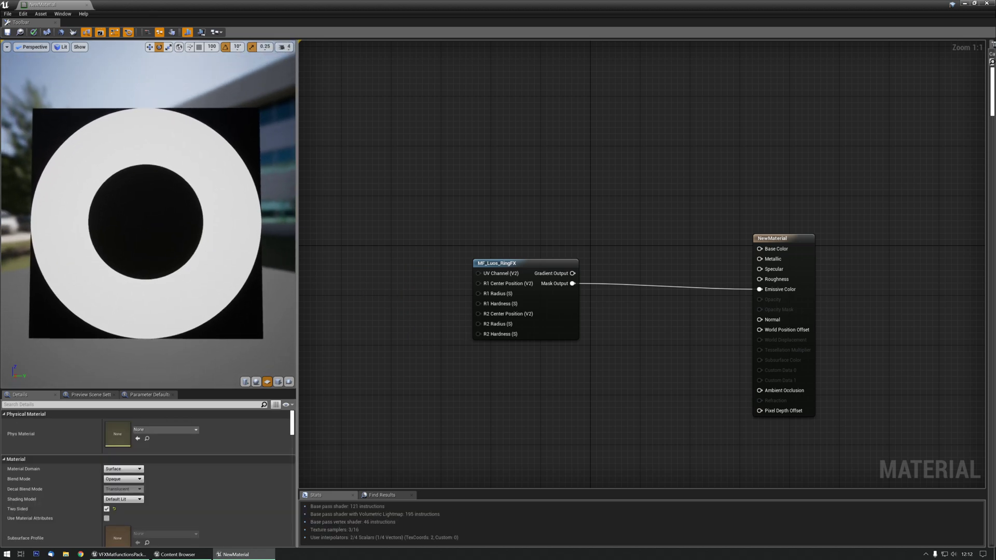
right_drag(346, 292, 346, 268)
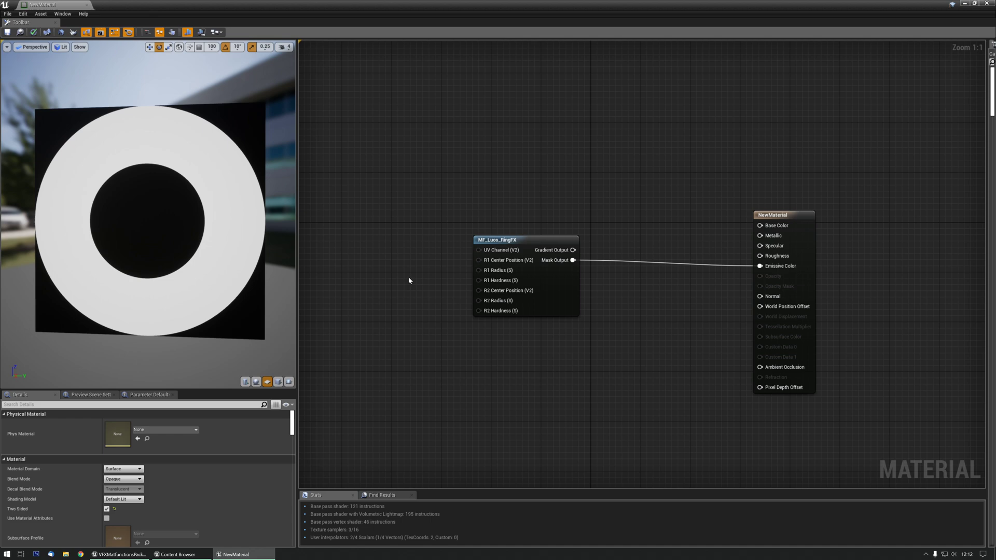
click(408, 280)
drag(463, 315, 479, 290)
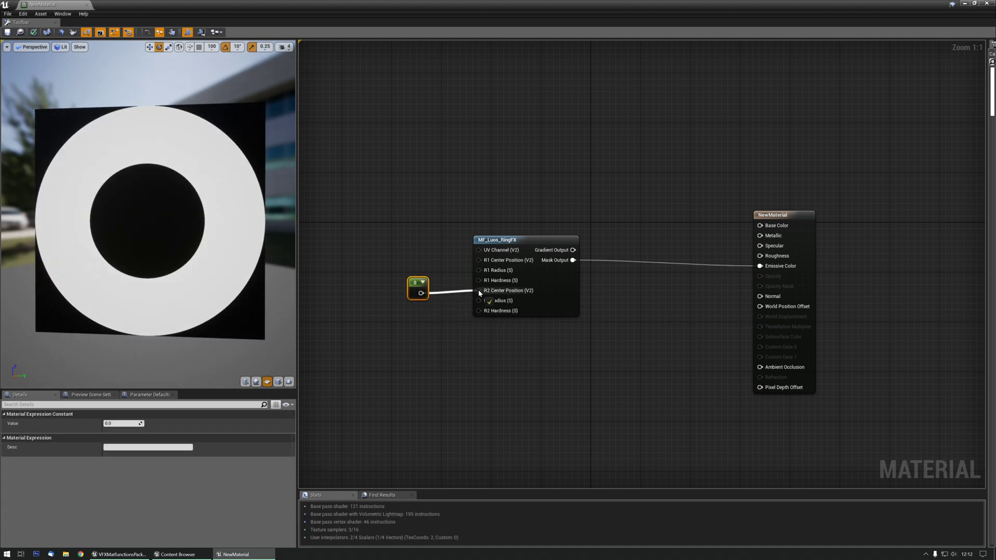
key(Delete)
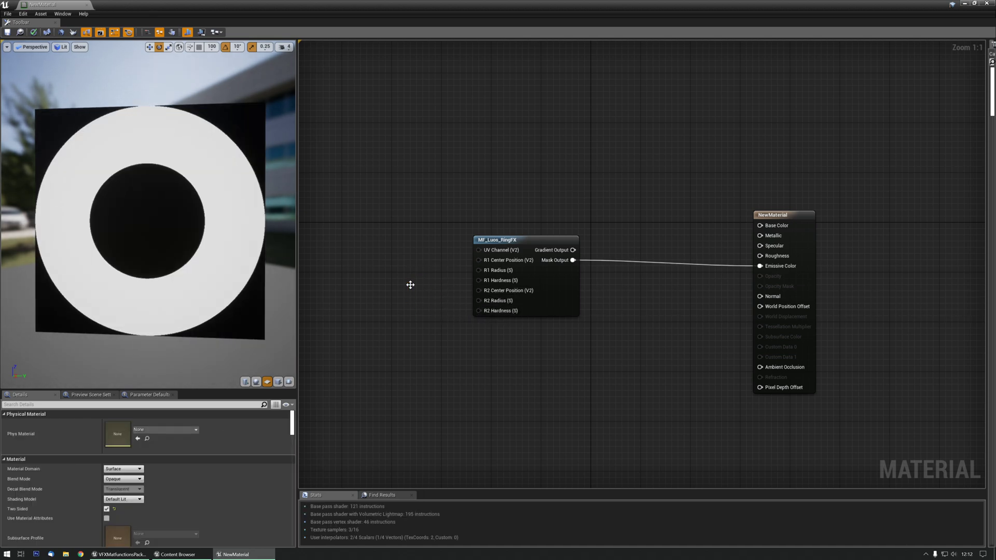
Step: Connect a new Constant2Vector to R2 Center Position and set it to R 0.4 and G 0.5
click(415, 284)
mouse_move(432, 294)
mouse_down()
mouse_move(487, 311)
mouse_move(482, 292)
mouse_move(423, 283)
mouse_up()
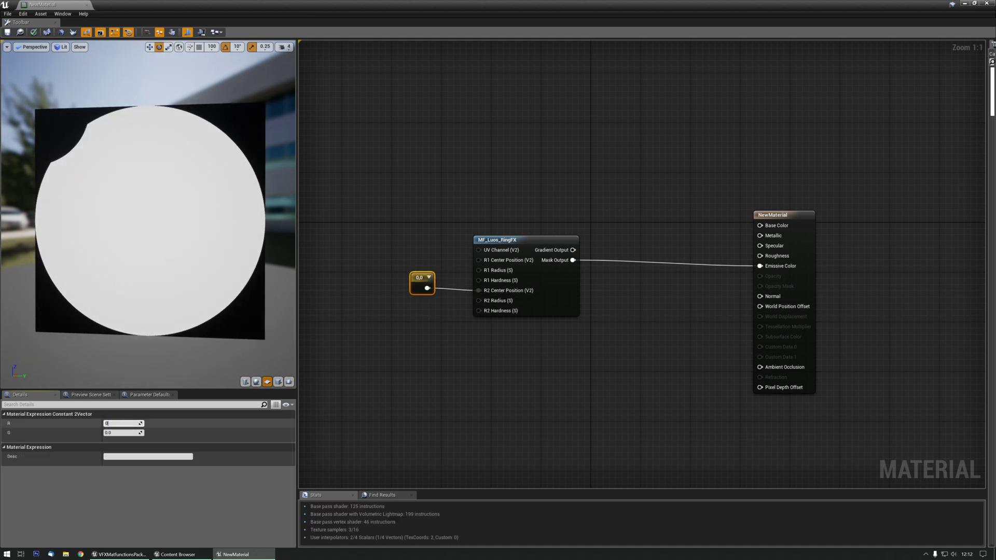
text(0.4)
key(Return)
key(Tab)
text(0.5)
key(Return)
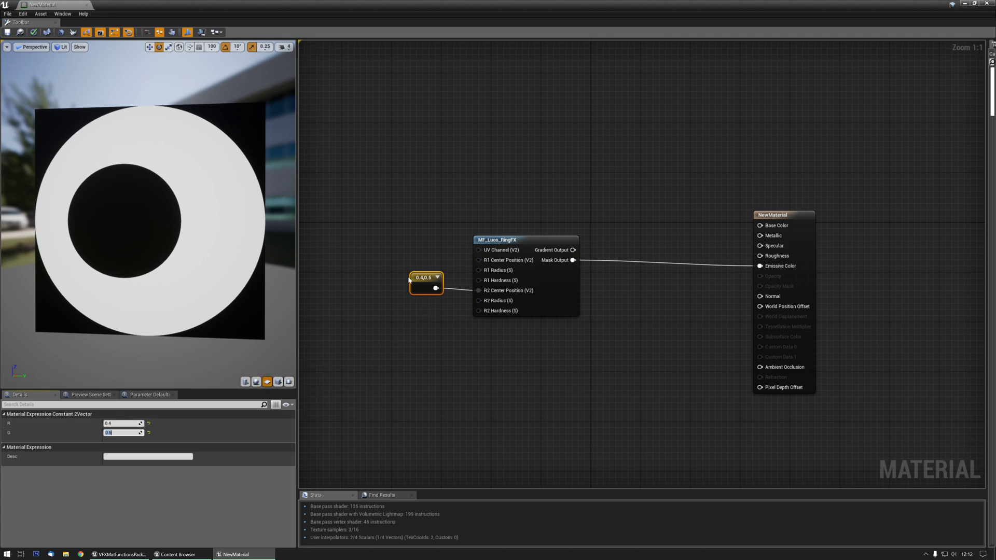
Step: Move the vector node up out of the way and add a Time node below it
drag(424, 280, 406, 255)
click(383, 313)
right_drag(384, 314, 436, 307)
right_click(386, 297)
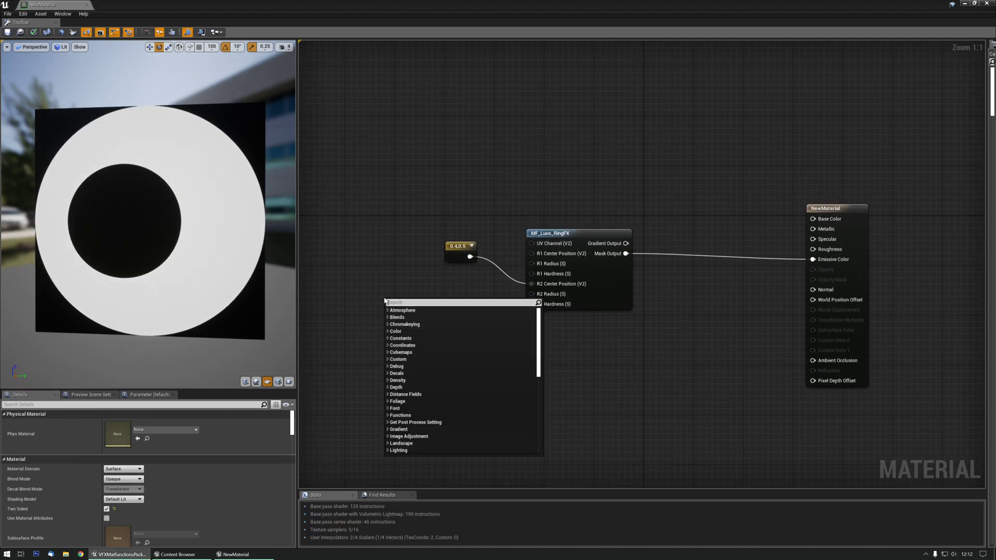
text(debu)
key(BackSpace)
key(BackSpace)
key(BackSpace)
key(BackSpace)
text(time)
key(Return)
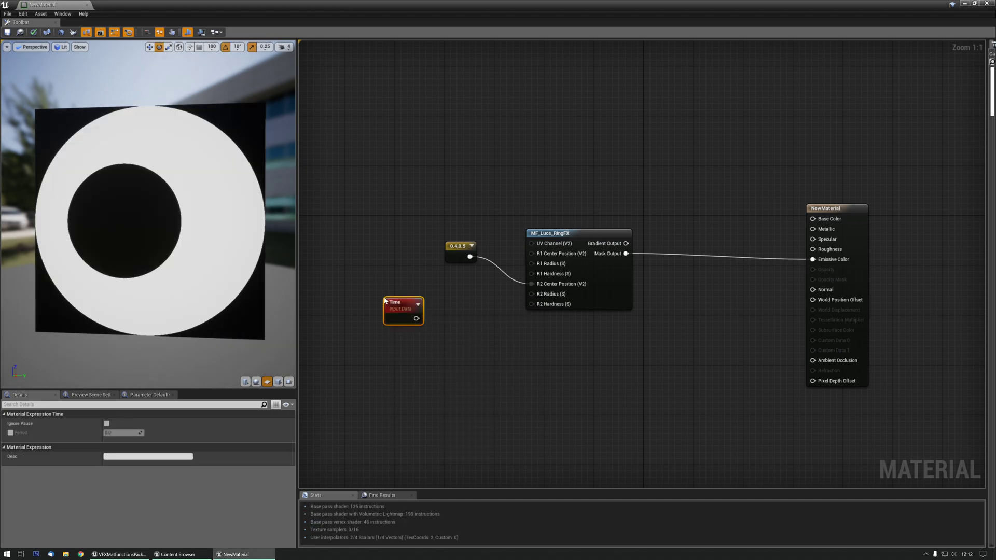
Step: Enable the Time node's period with a value of 1 and connect the node to R2 Radius
click(11, 433)
text(1)
key(Return)
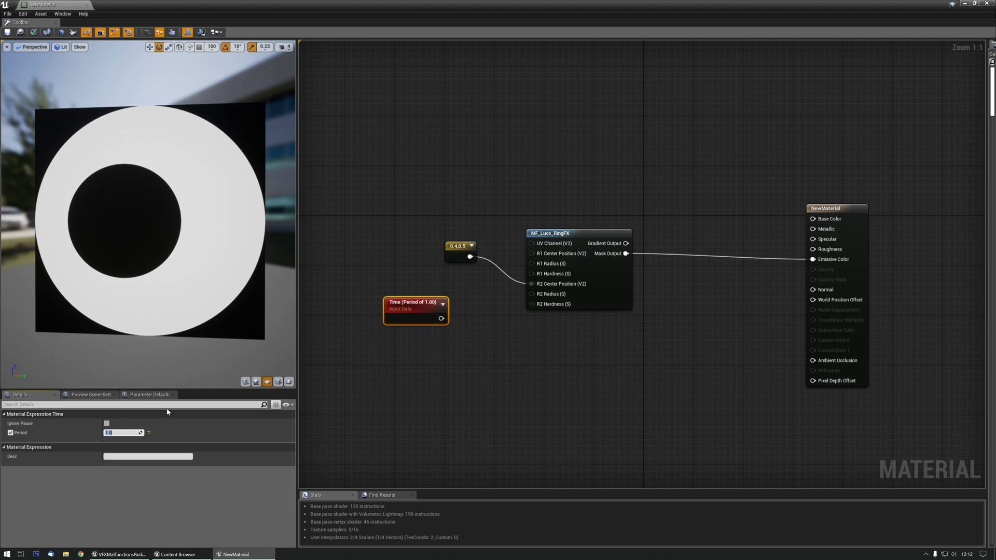
drag(419, 312, 533, 295)
click(455, 314)
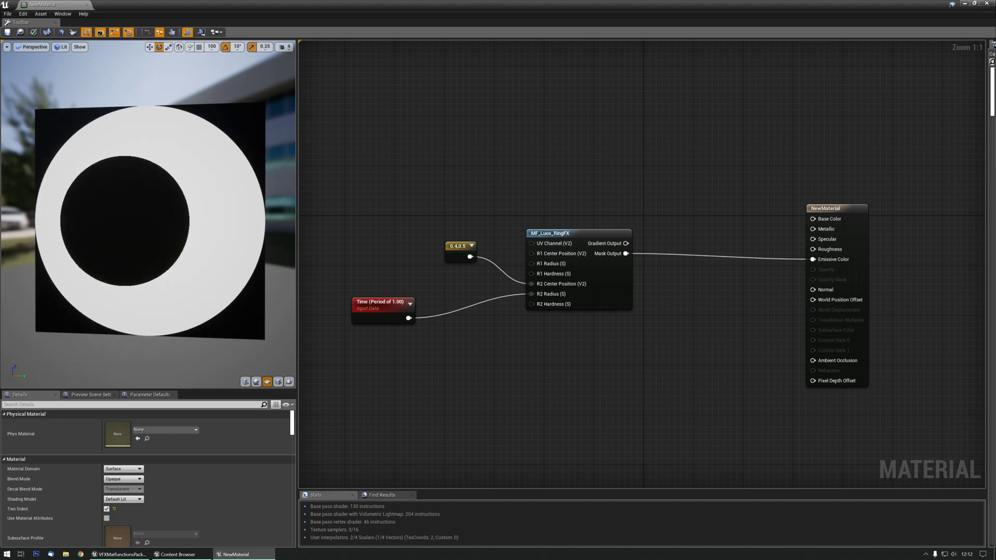
Step: Insert a Lerp node between Time and R2 Radius, with Time feeding its Alpha, and align it beside the ring function
right_drag(462, 349, 446, 334)
click(439, 331)
drag(413, 311, 536, 287)
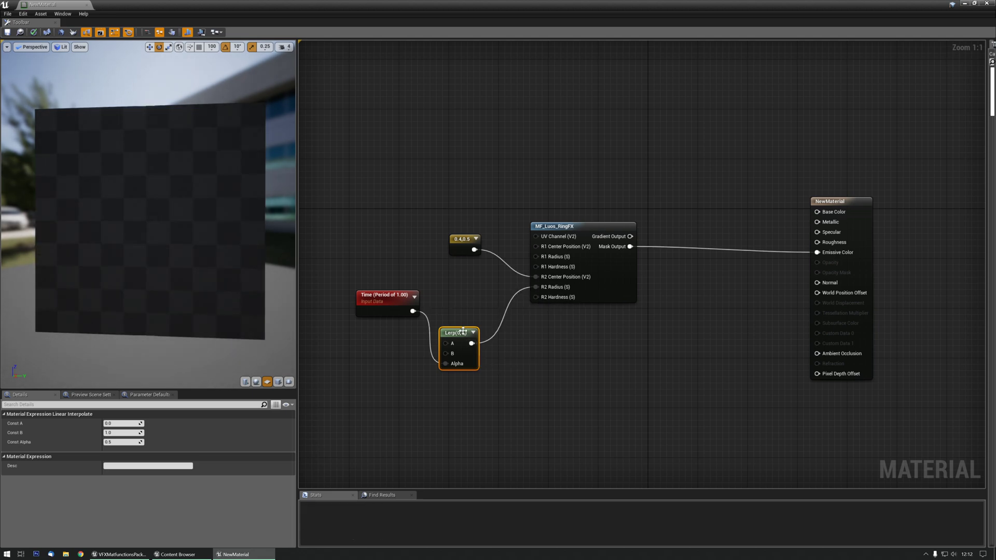
drag(455, 333, 465, 288)
Step: Set the Lerp node's Const B to 1.2 and raise it to 1.25
click(122, 433)
text(1.2)
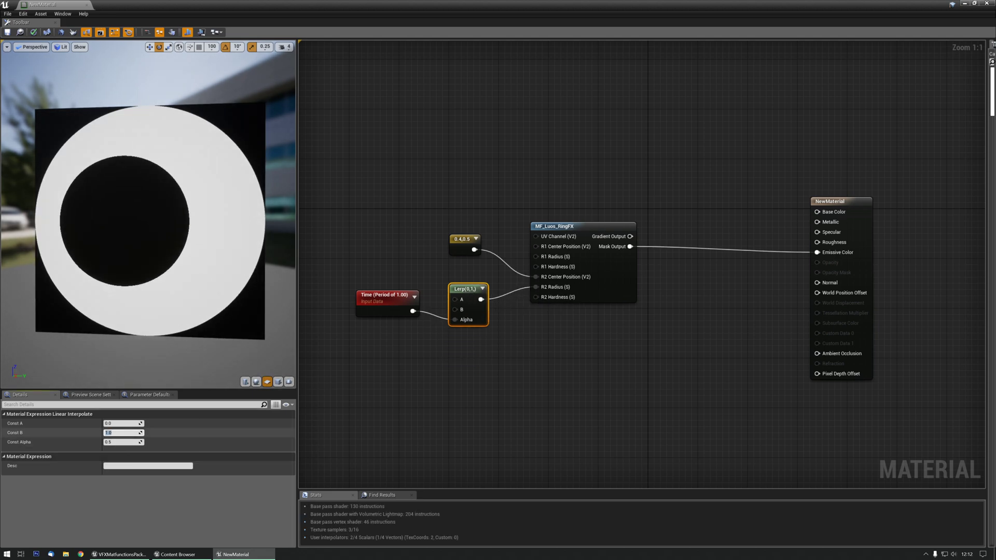
key(Return)
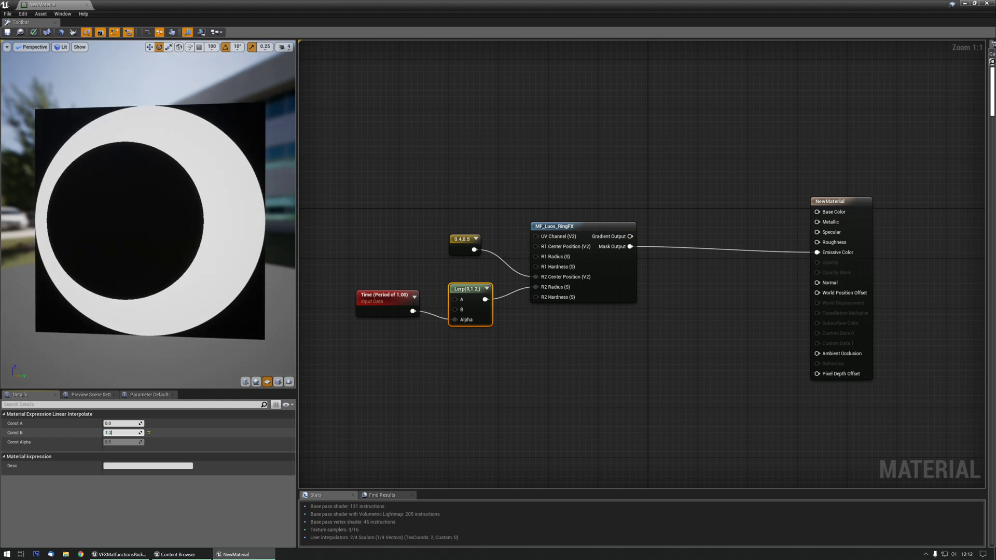
text(1.25)
key(Return)
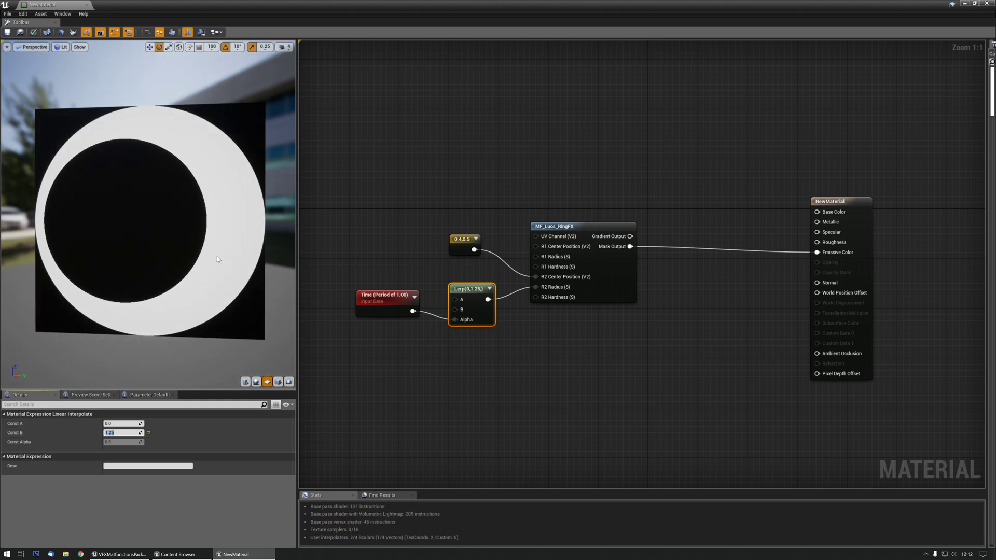
Step: Move the Time node farther from the Lerp node, set its period to 2, and check the preview
right_drag(365, 351, 443, 350)
drag(443, 304, 387, 297)
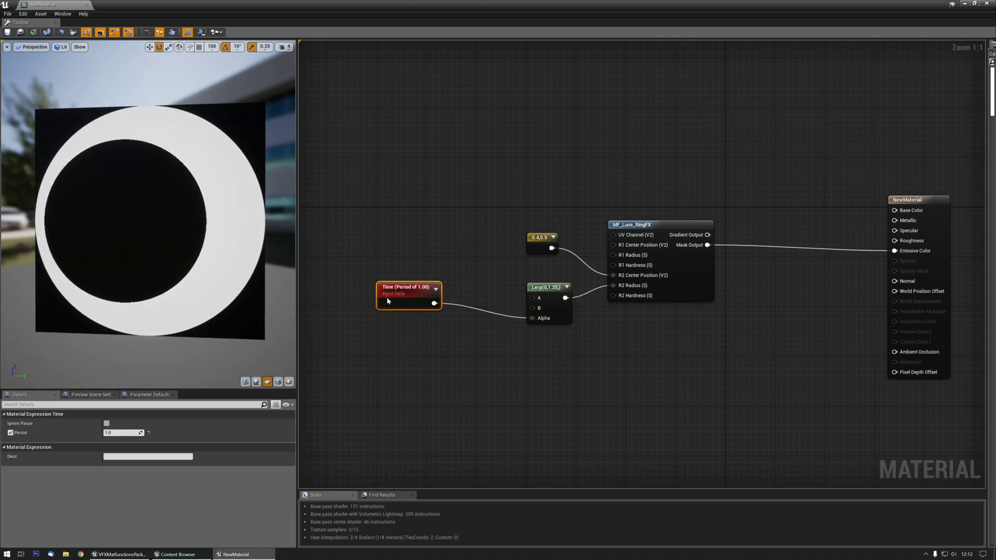
key(BackSpace)
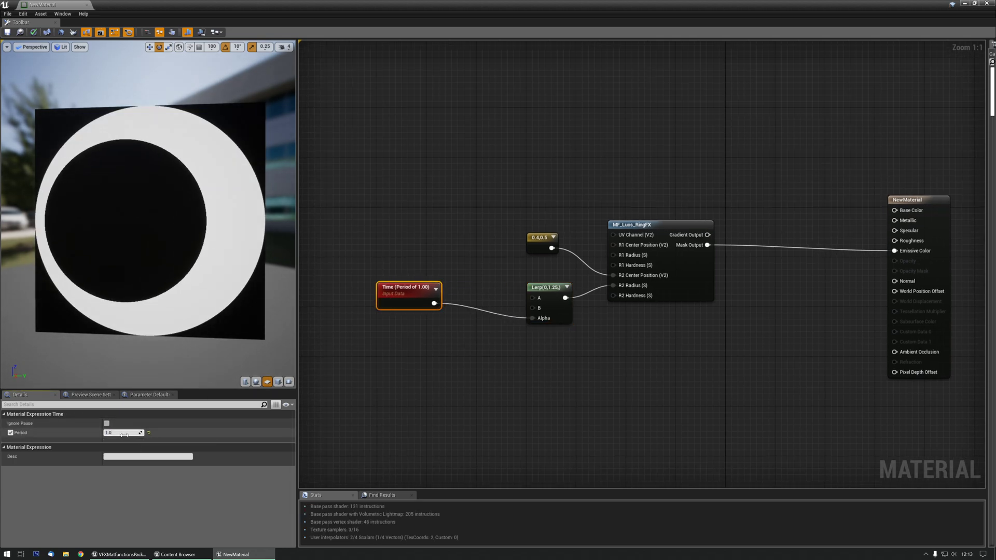
text(2.0)
key(Return)
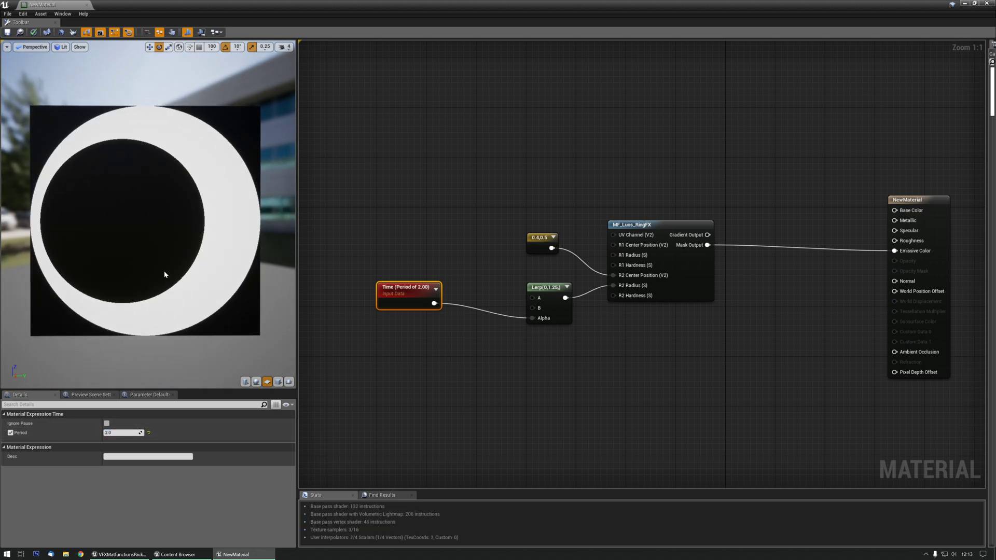
drag(161, 271, 156, 270)
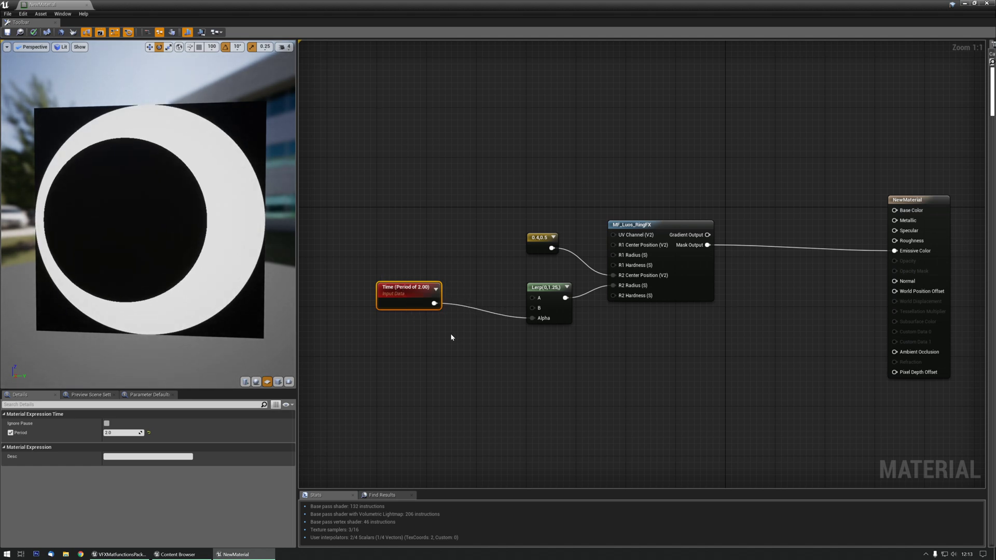
Step: Set the Time node's period to 1
right_drag(395, 312, 360, 310)
click(122, 433)
text(1)
key(Return)
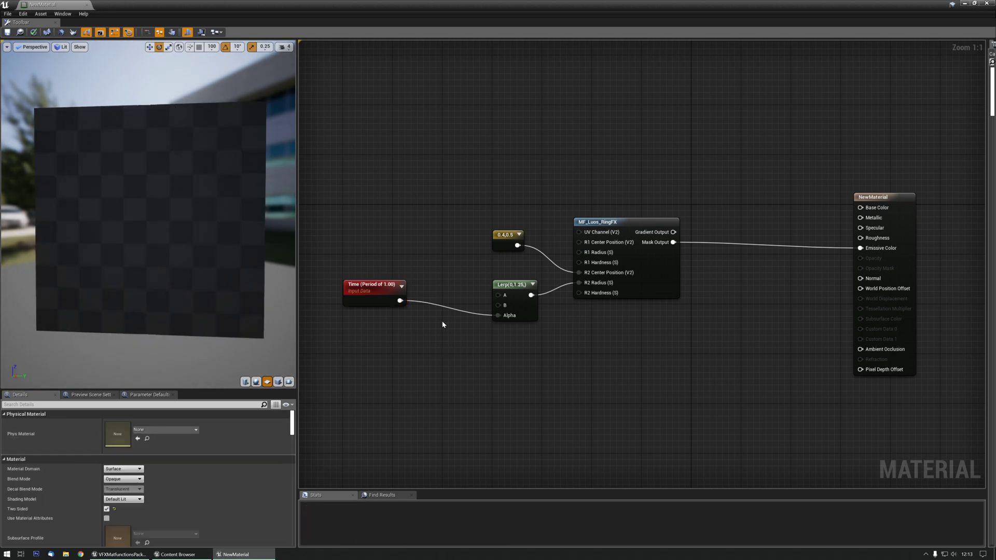
Step: Insert a Multiply node between Time and the Lerp's Alpha with Const B set to 2, and check the preview
click(444, 321)
drag(400, 300, 448, 303)
click(122, 432)
text(2)
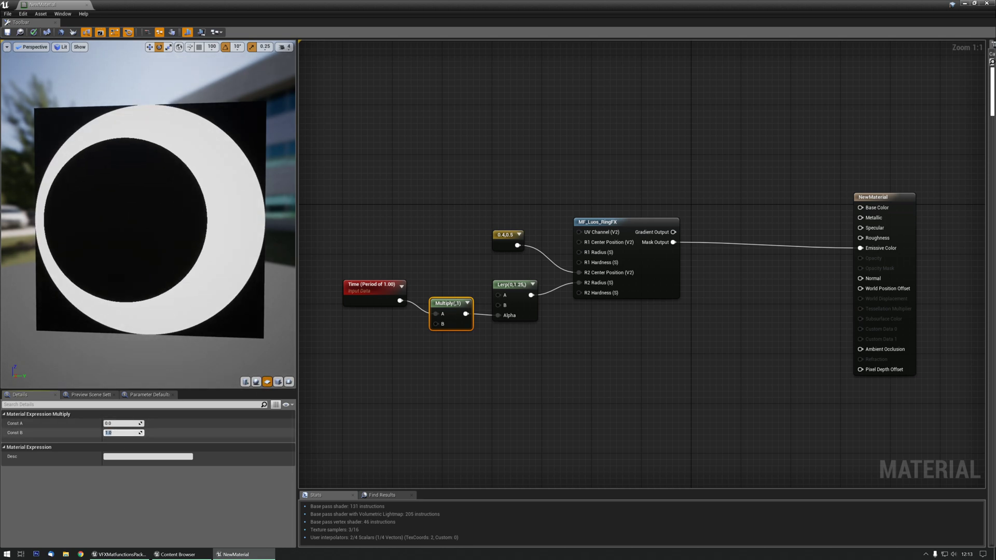
key(Return)
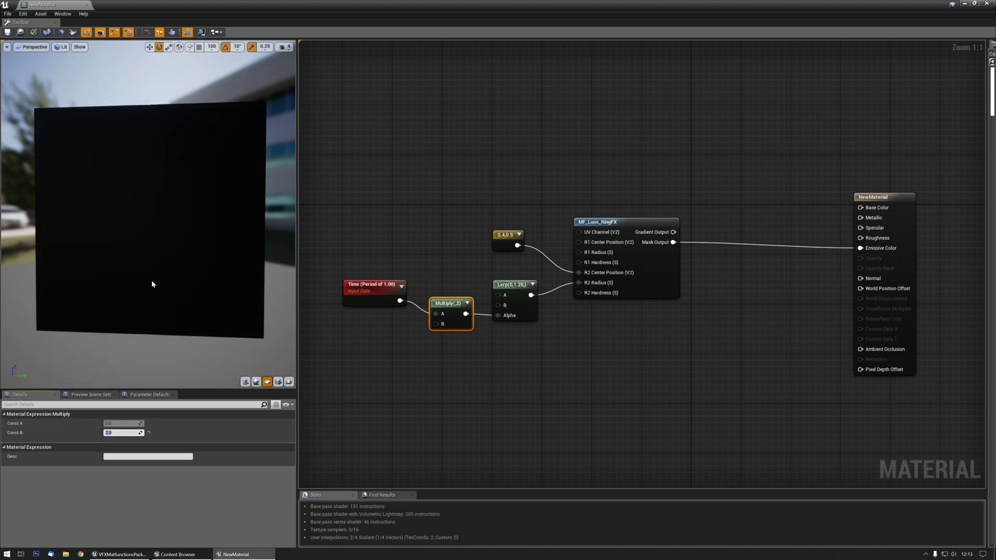
drag(166, 263, 167, 263)
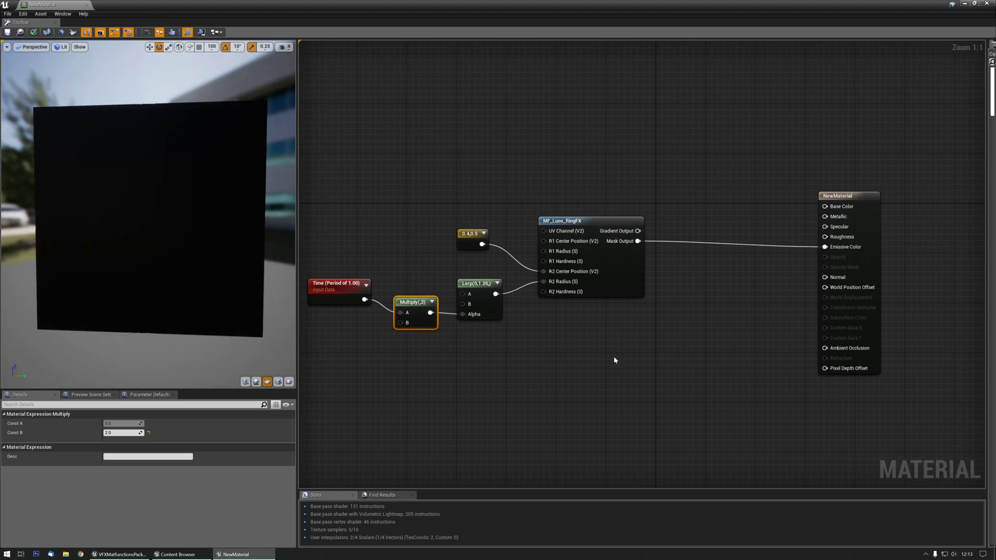
Step: Connect the ring function's Gradient Output to Emissive Color in place of the Mask Output
right_drag(613, 356, 506, 328)
drag(473, 246, 660, 262)
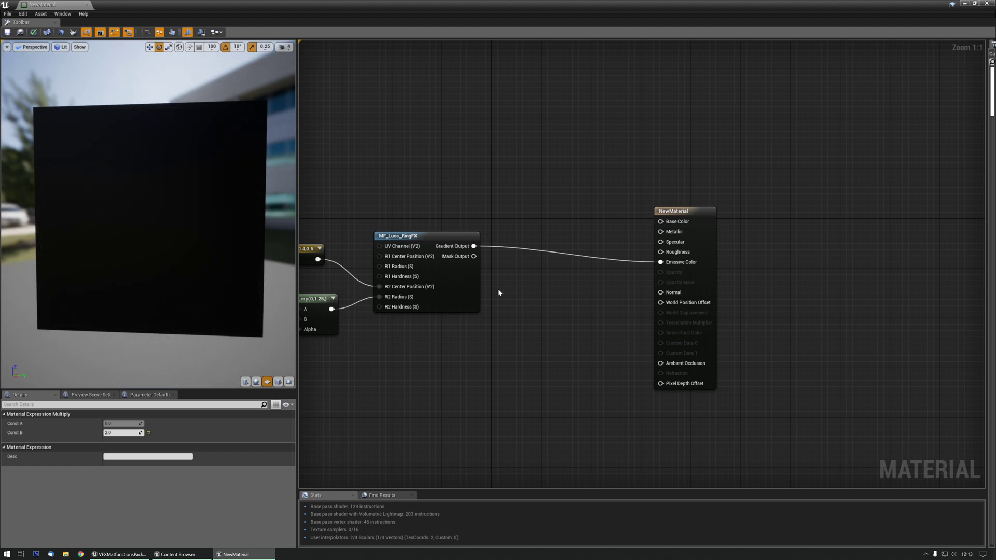
Step: Add a Constant3Vector above the ring function and give it an orange color with R 1.0, G about 0.285 and B 0
right_drag(498, 290, 500, 333)
click(522, 185)
click(513, 186)
drag(516, 187, 405, 177)
click(176, 423)
click(265, 416)
click(296, 374)
click(299, 367)
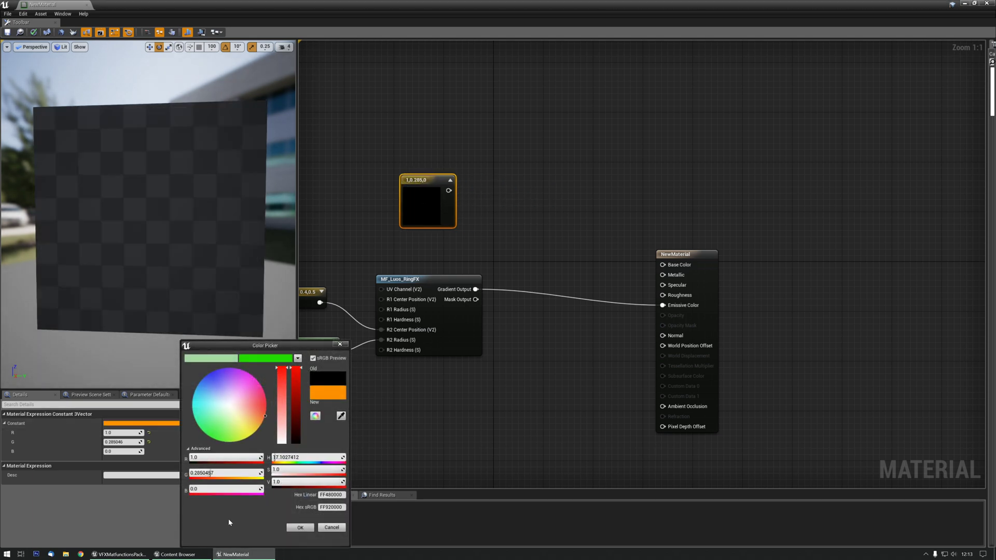
click(300, 526)
Step: Set the color vector's R to 40 and connect it to Emissive Color
text(40)
key(Return)
drag(448, 190, 667, 306)
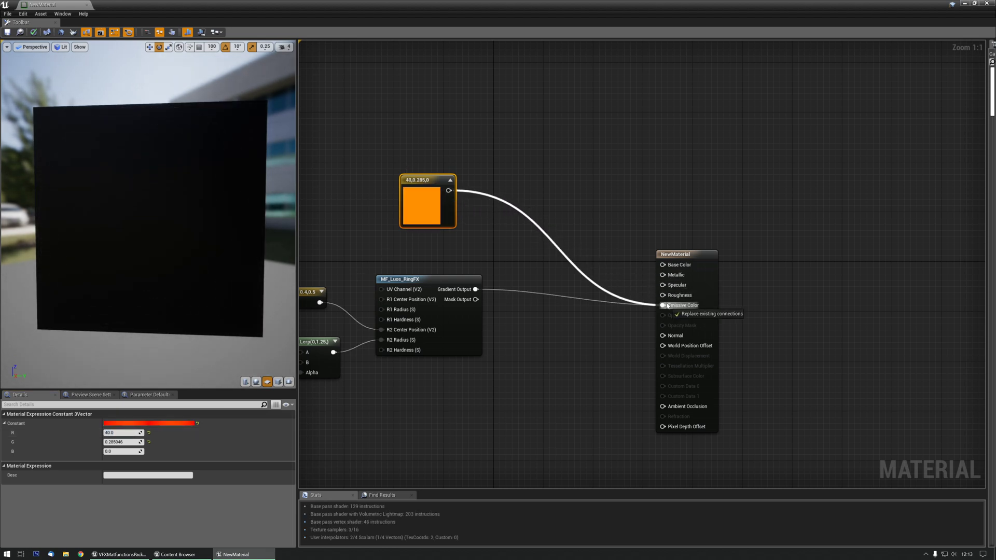
Step: Set the material's blend mode to Translucent and try the Gradient Output and the Mask Output on Opacity
click(568, 330)
click(123, 479)
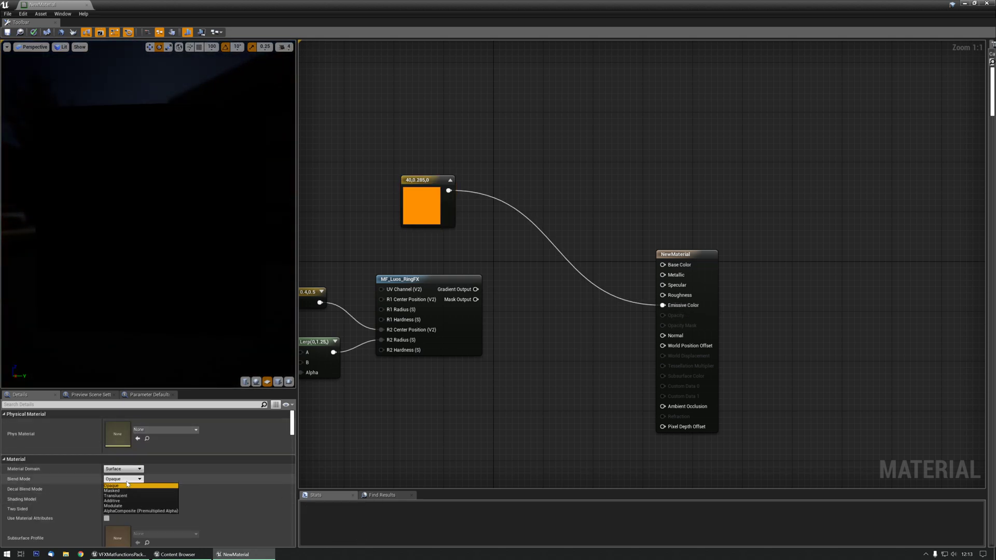
click(122, 505)
drag(476, 289, 663, 315)
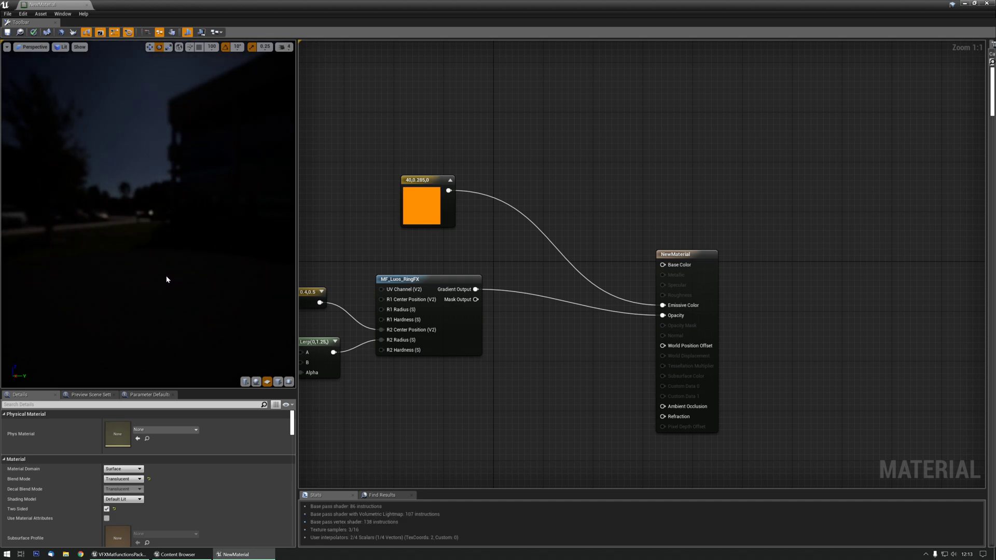
drag(475, 299, 663, 316)
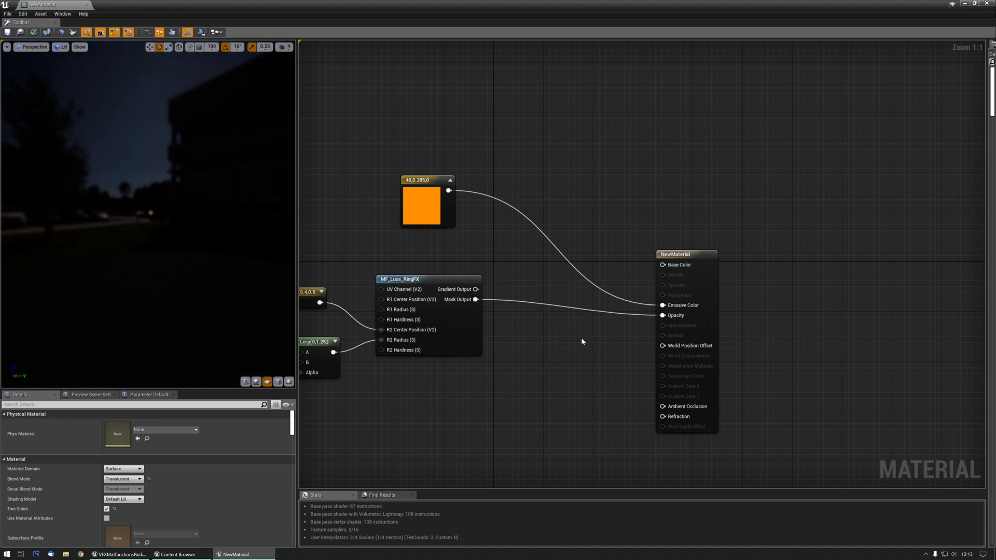
Step: Set the blend mode to Masked and feed Opacity Mask with the Mask Output, replacing it with the Gradient Output
click(128, 479)
click(112, 491)
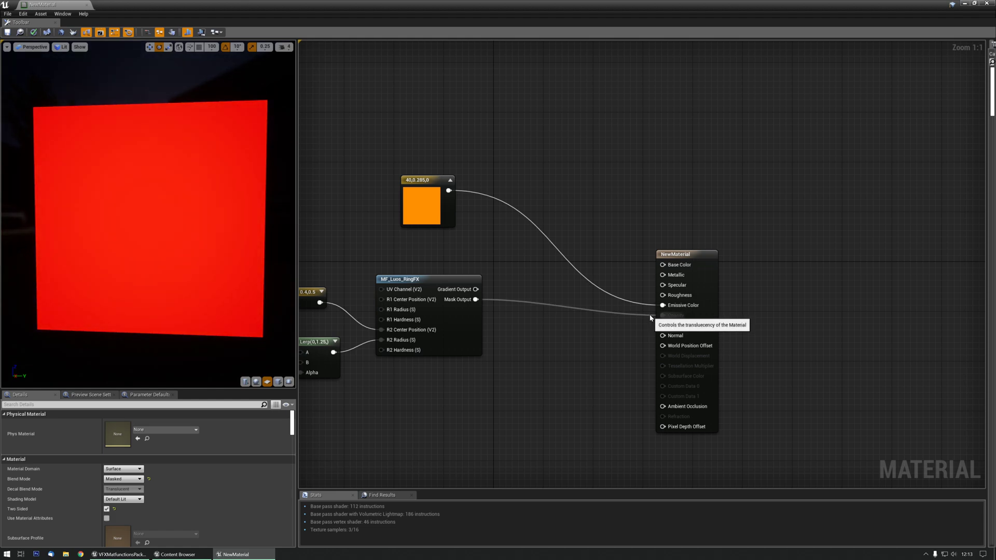
ctrl+drag(661, 313, 663, 325)
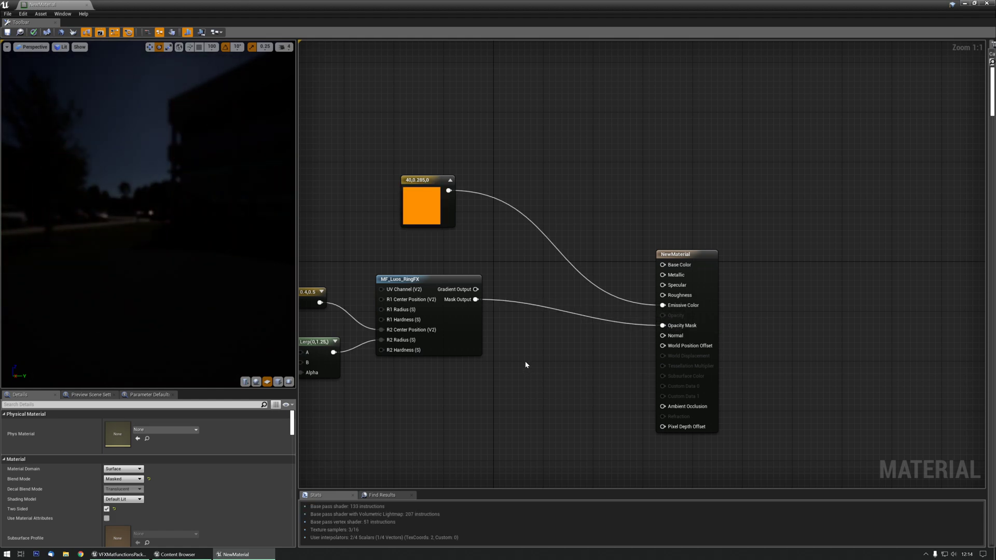
drag(476, 289, 667, 325)
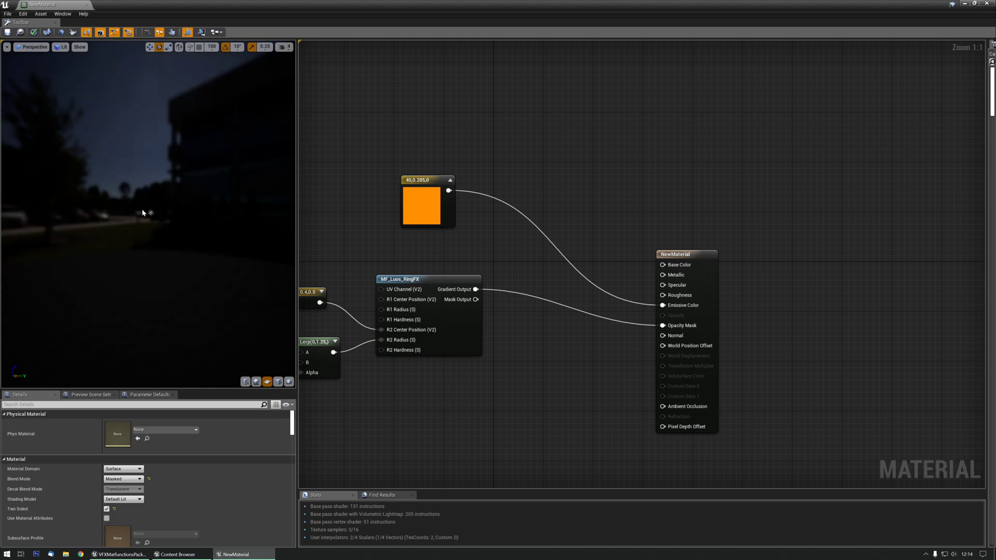
Step: Insert a DitherTemporalAA node between Gradient Output and Opacity Mask, using its Alpha Threshold input, and move it up slightly
right_click(512, 332)
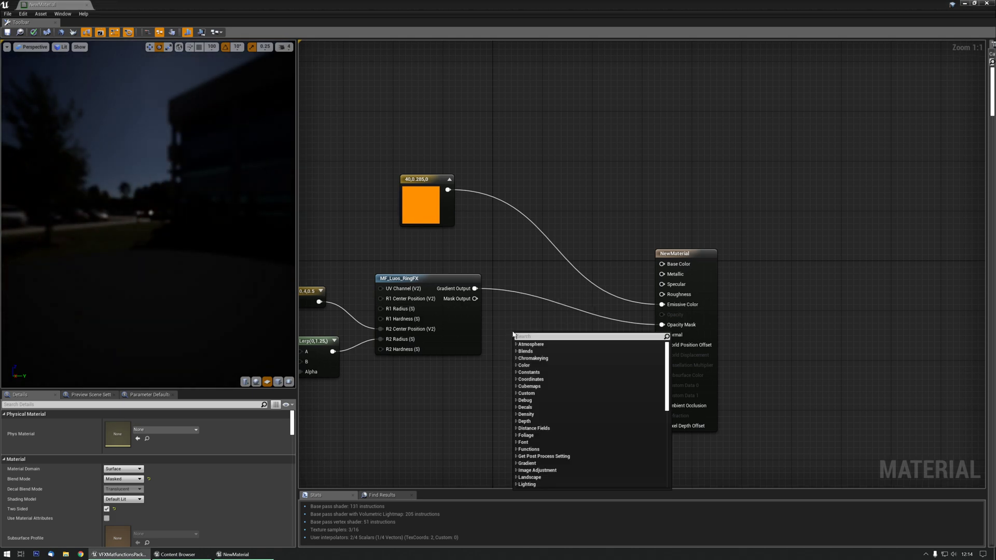
key(Escape)
drag(475, 288, 520, 345)
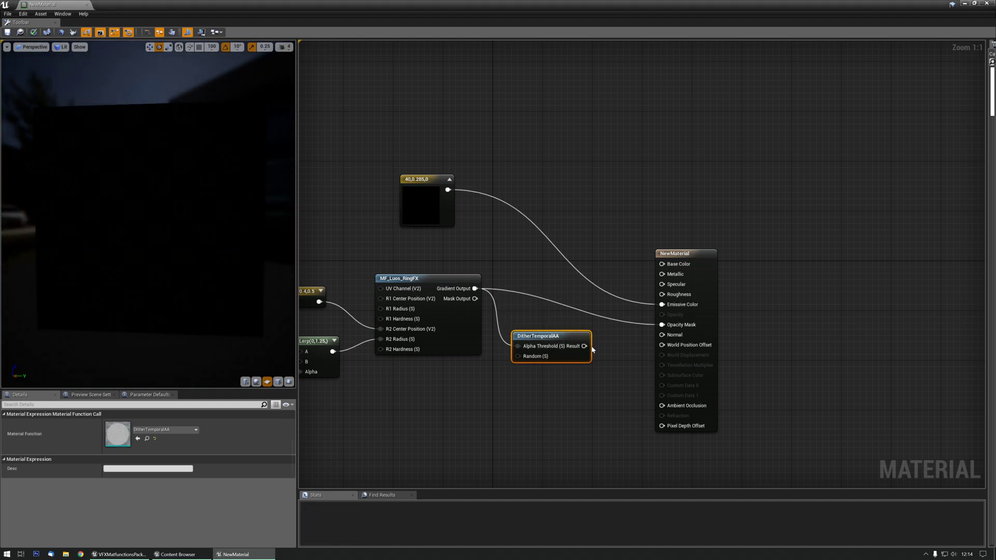
drag(584, 346, 662, 324)
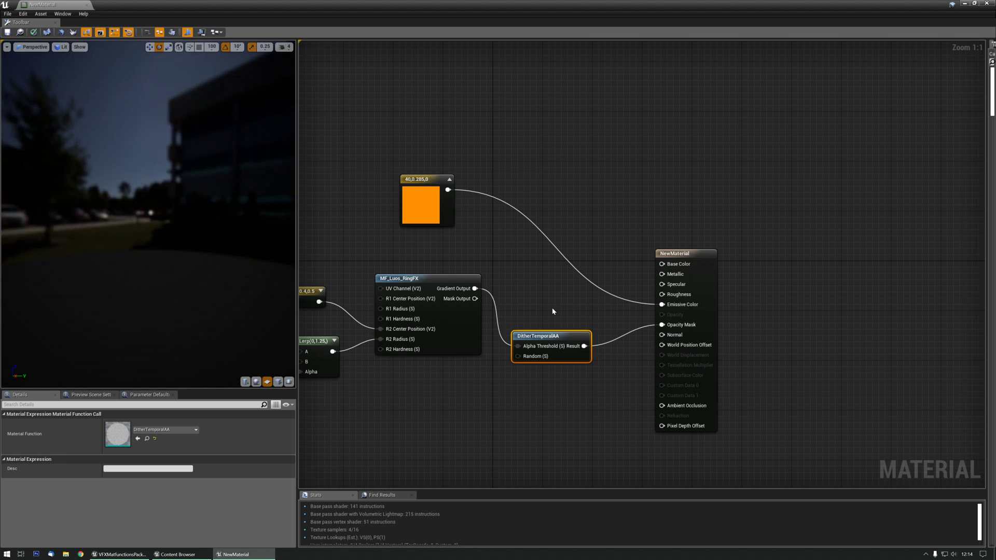
drag(545, 336, 545, 322)
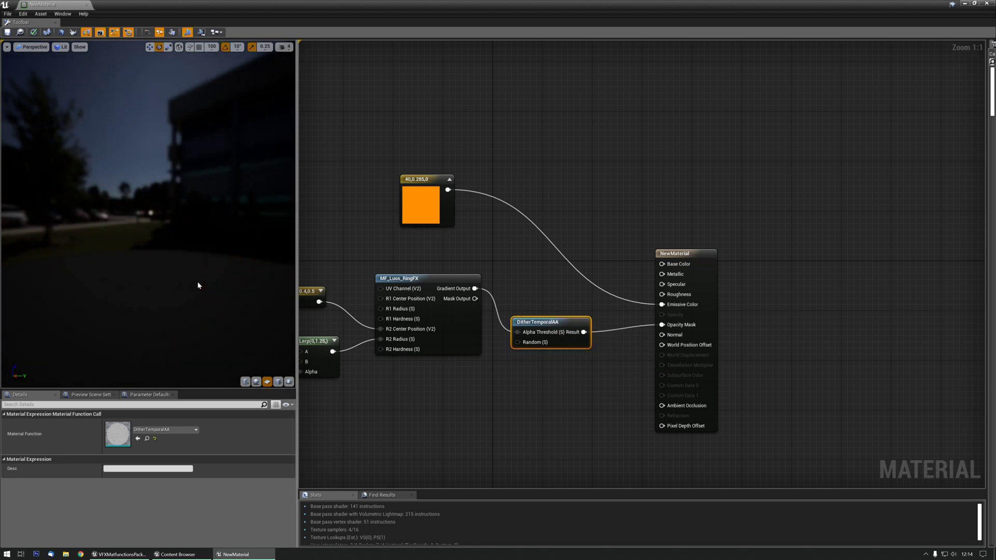
right_drag(529, 296, 602, 276)
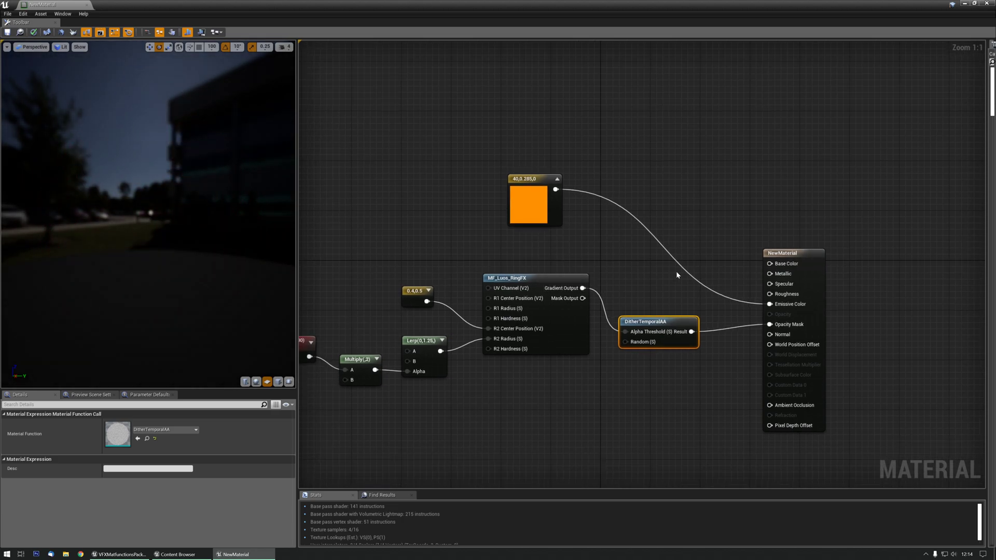